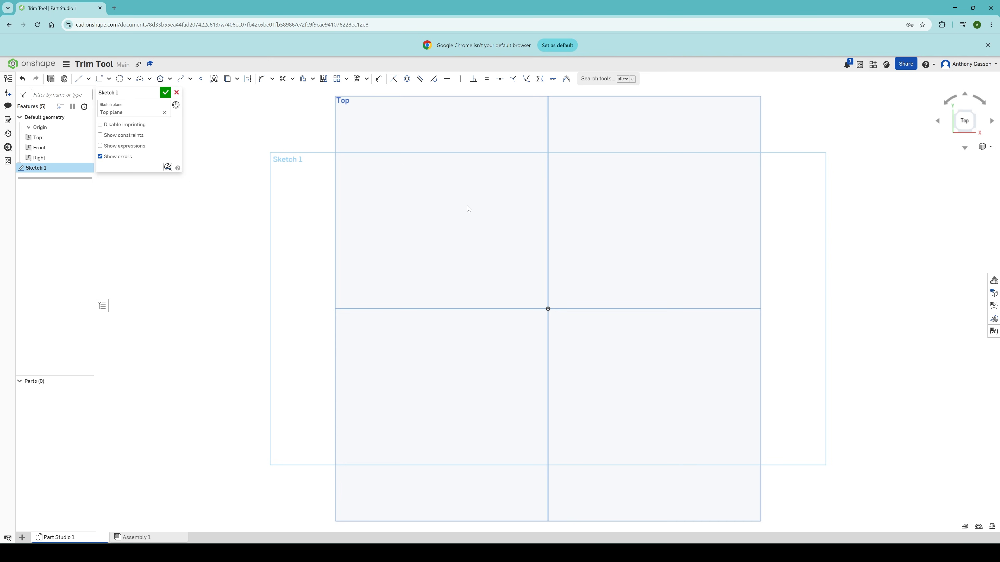
Step: Draw a circle centred on the origin with a 50 mm diameter
key(c)
click(548, 309)
click(601, 338)
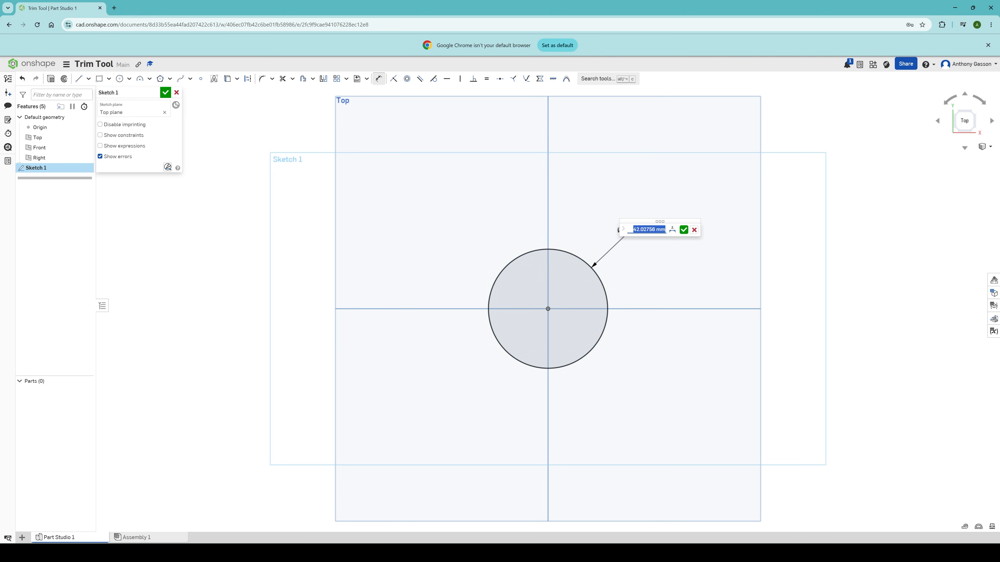
text(50)
key(Return)
Step: Sketch two lines from the circle's left and right edges down to a common point below the centre
scroll(576, 433, down, 5)
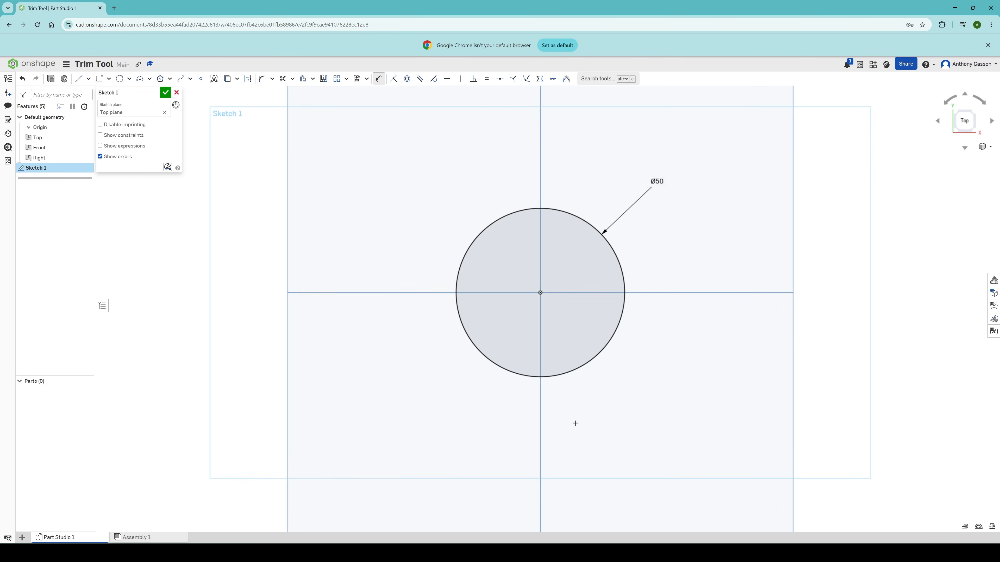
scroll(567, 480, up, 4)
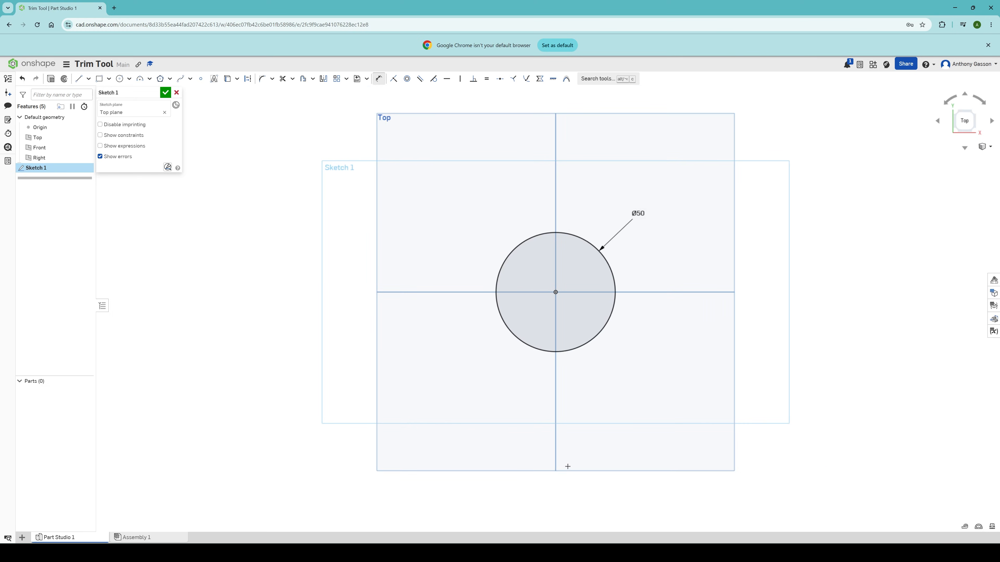
key(l)
click(495, 292)
click(555, 506)
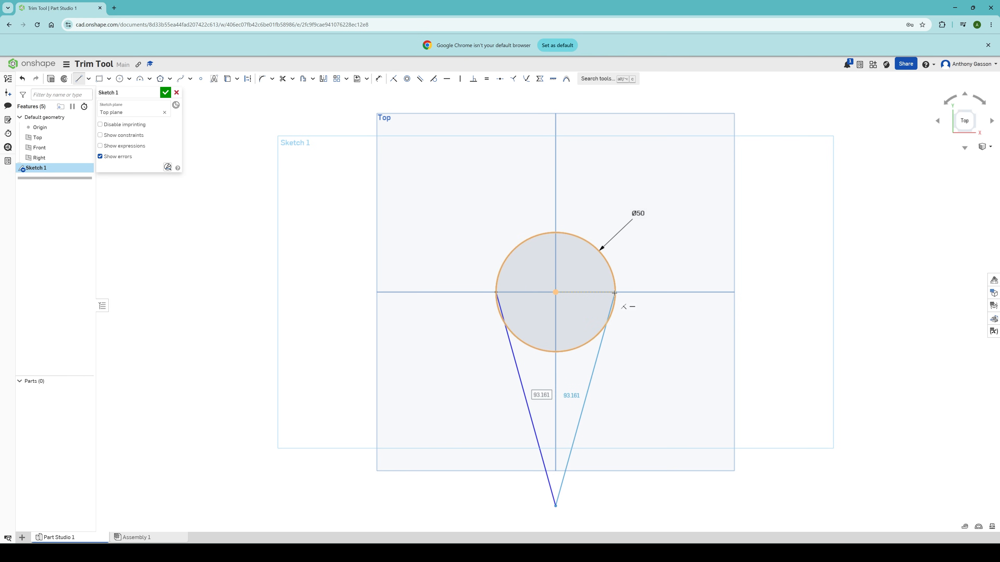
click(614, 293)
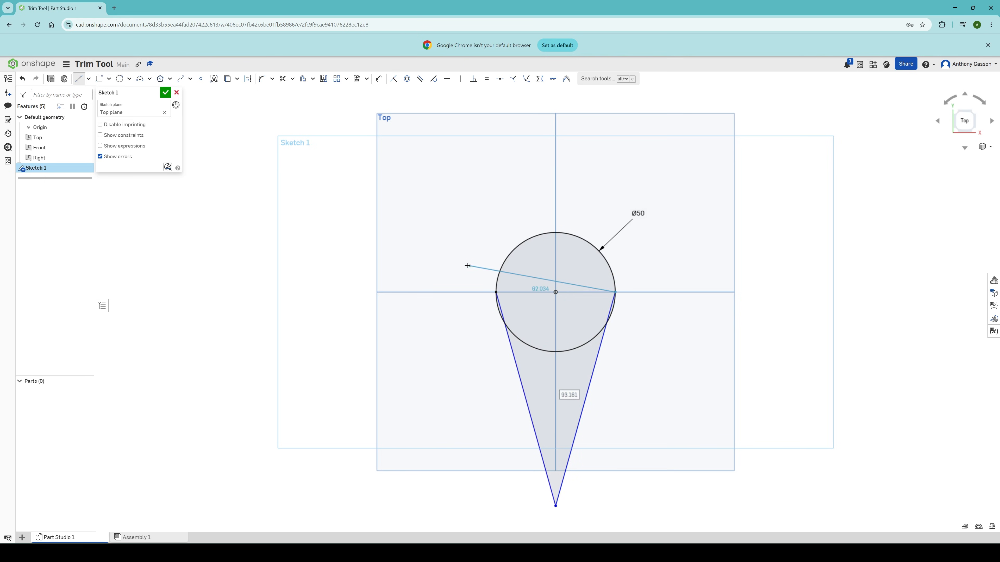
key(Escape)
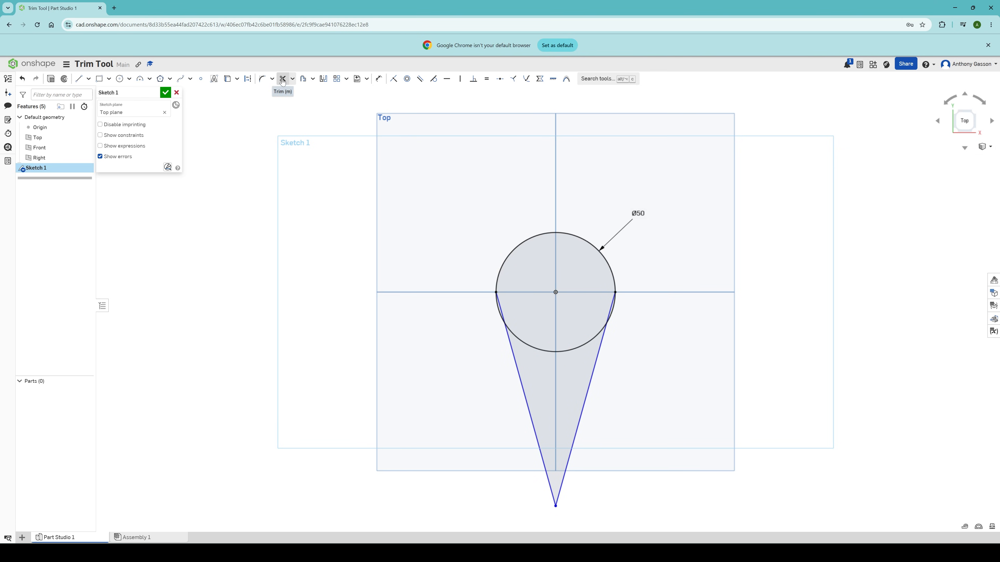
Step: With the Trim tool, remove the circle's lower arc and the line portions lying inside the circle
click(293, 79)
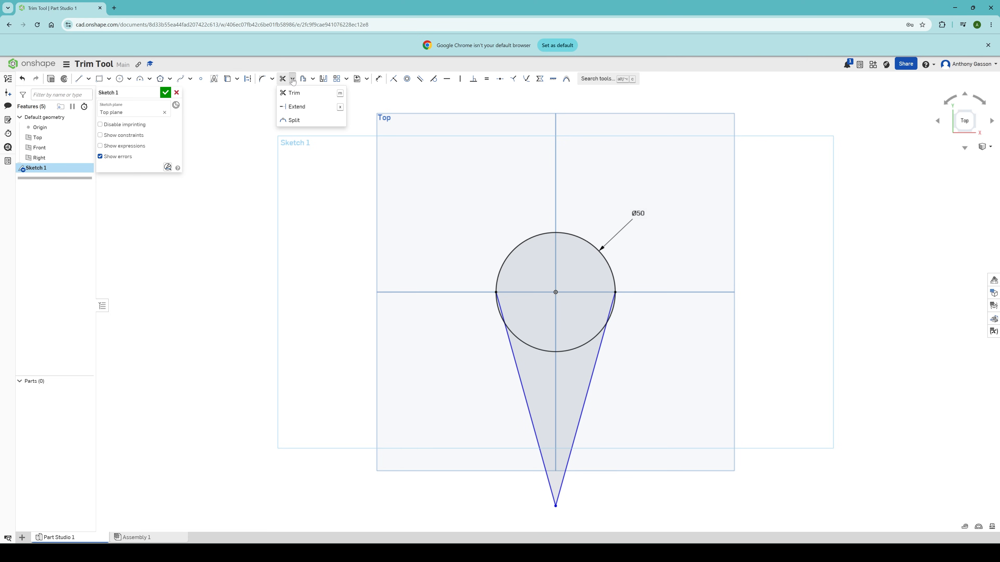
click(292, 80)
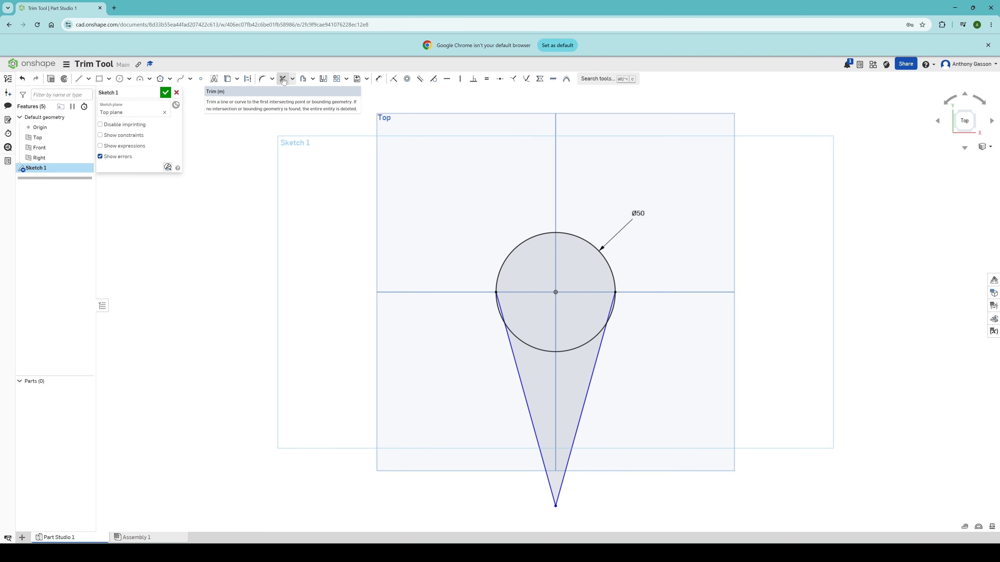
click(283, 80)
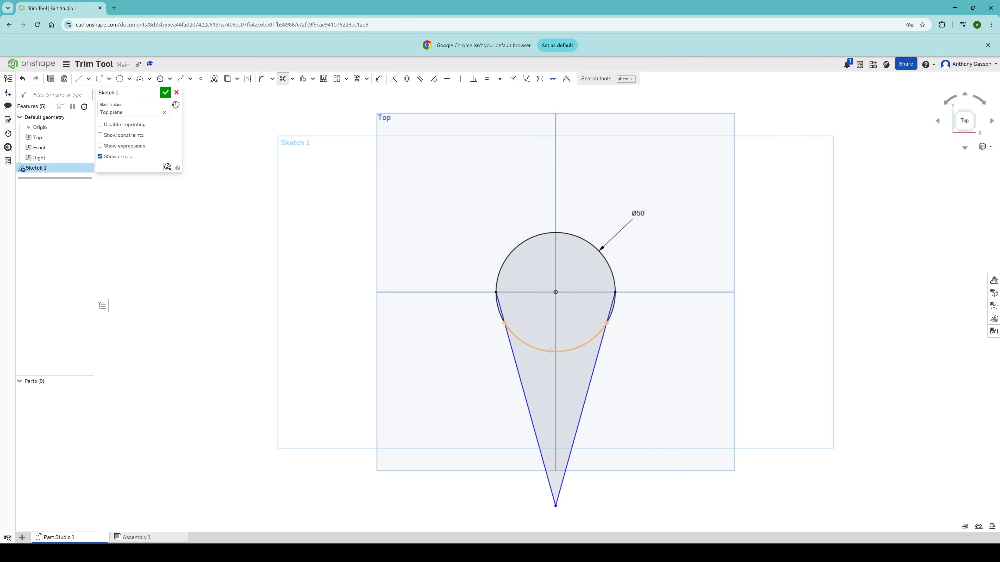
click(564, 351)
click(614, 308)
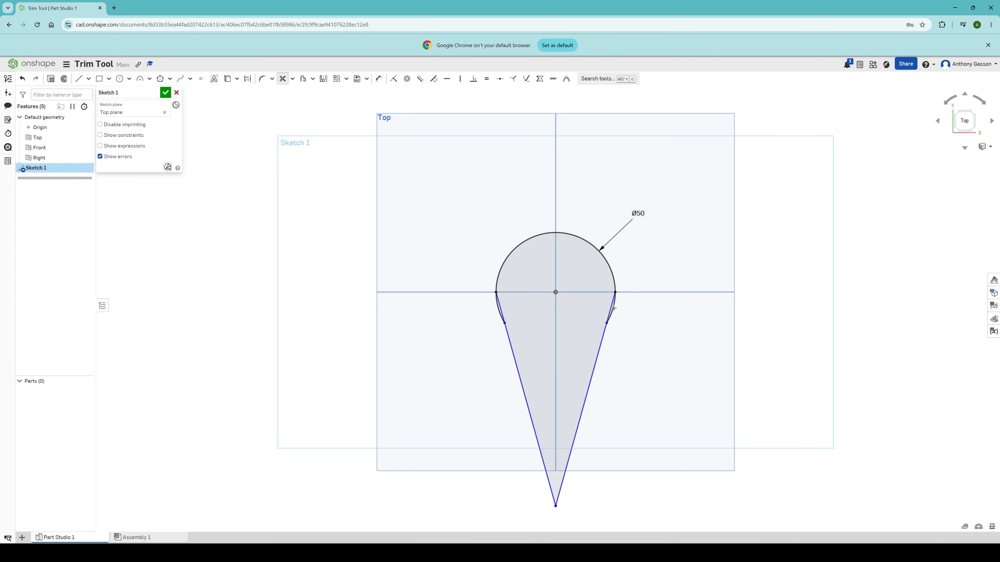
click(499, 312)
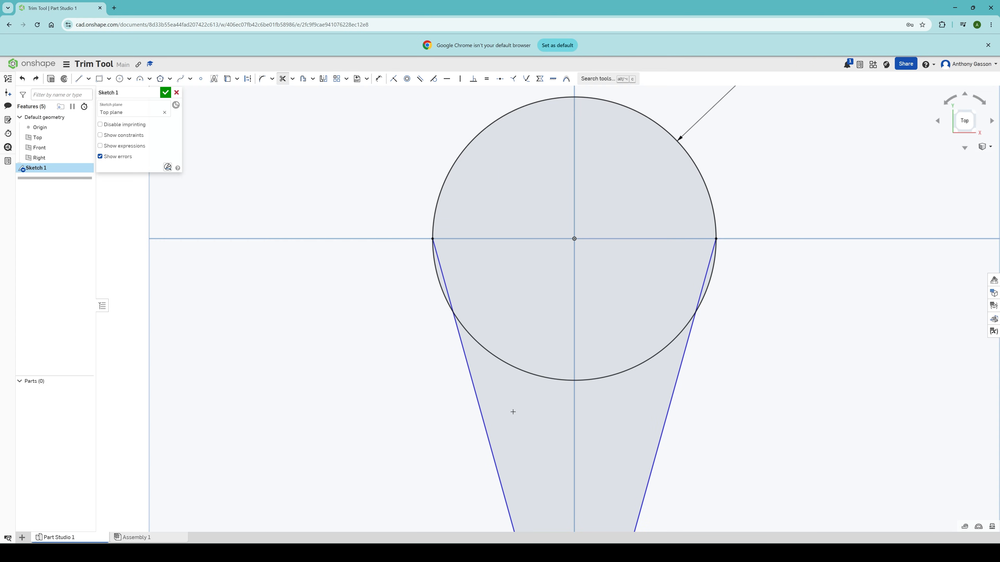
drag(541, 426, 522, 387)
mouse_move(525, 368)
mouse_down()
mouse_move(523, 337)
mouse_move(504, 313)
mouse_move(444, 282)
mouse_move(456, 258)
mouse_move(495, 254)
mouse_move(669, 286)
mouse_move(705, 277)
mouse_move(688, 253)
mouse_up()
Step: Dimension the vertical distance from the circle's centre to the cone's tip
scroll(618, 261, up, 2)
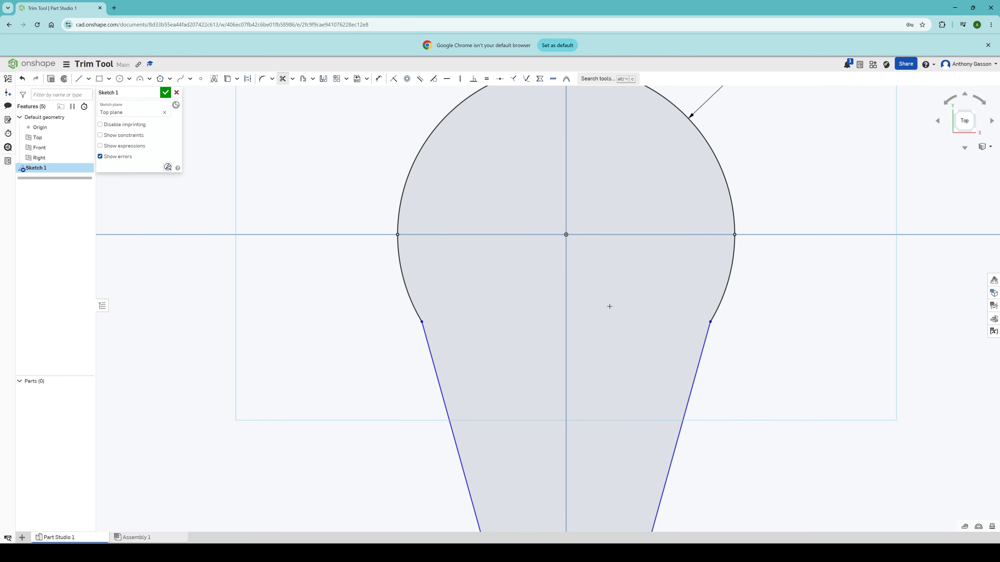
scroll(610, 307, down, 5)
scroll(596, 368, up, 1)
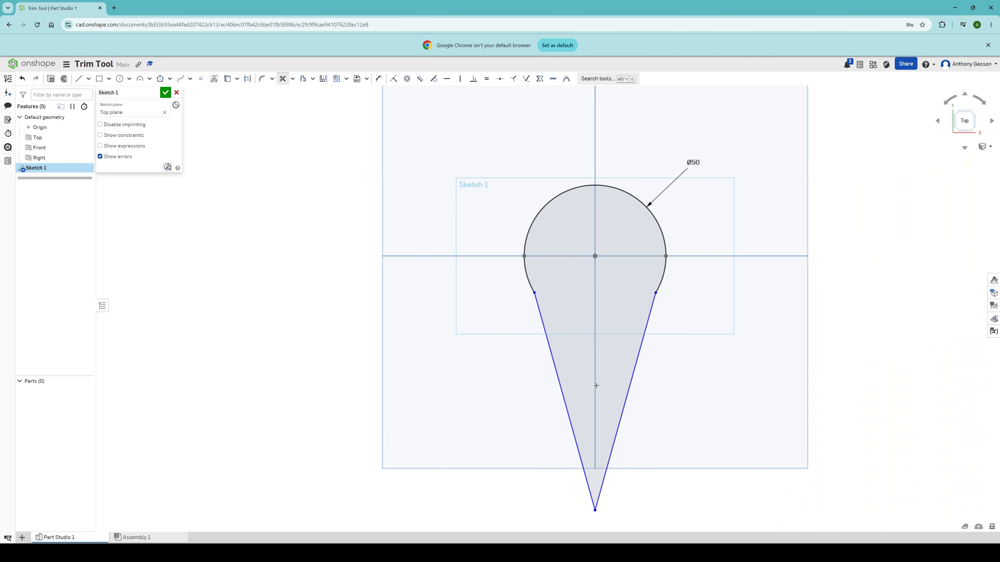
scroll(596, 386, down, 1)
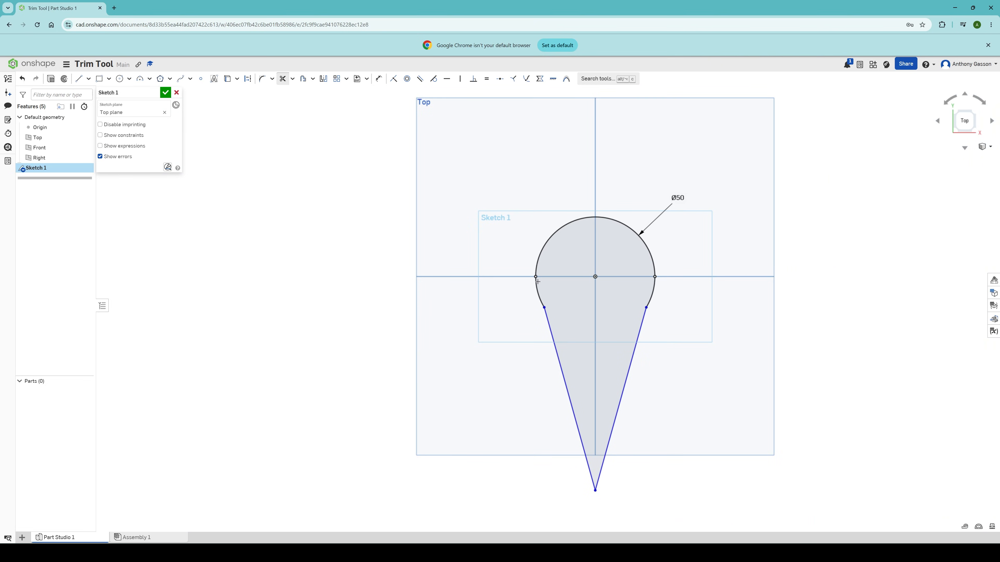
click(379, 78)
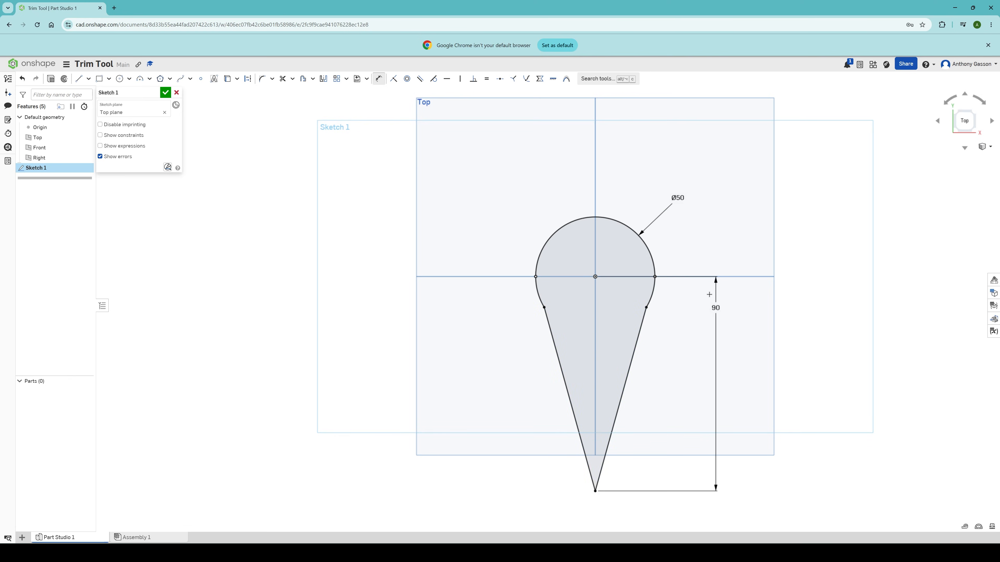
click(713, 340)
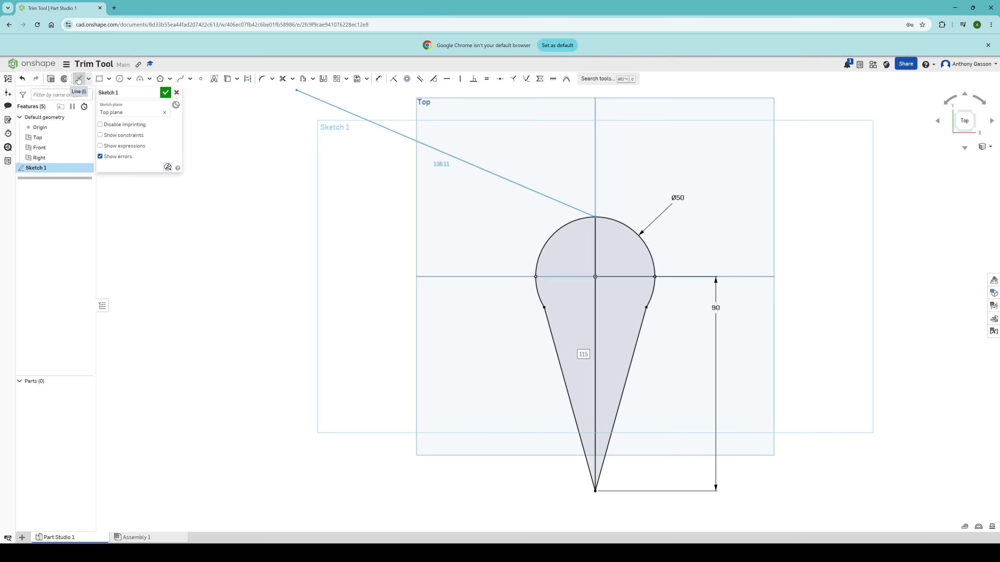
Step: Draw a vertical centre line from the circle's top to the cone tip and trim away the profile's left half
click(80, 80)
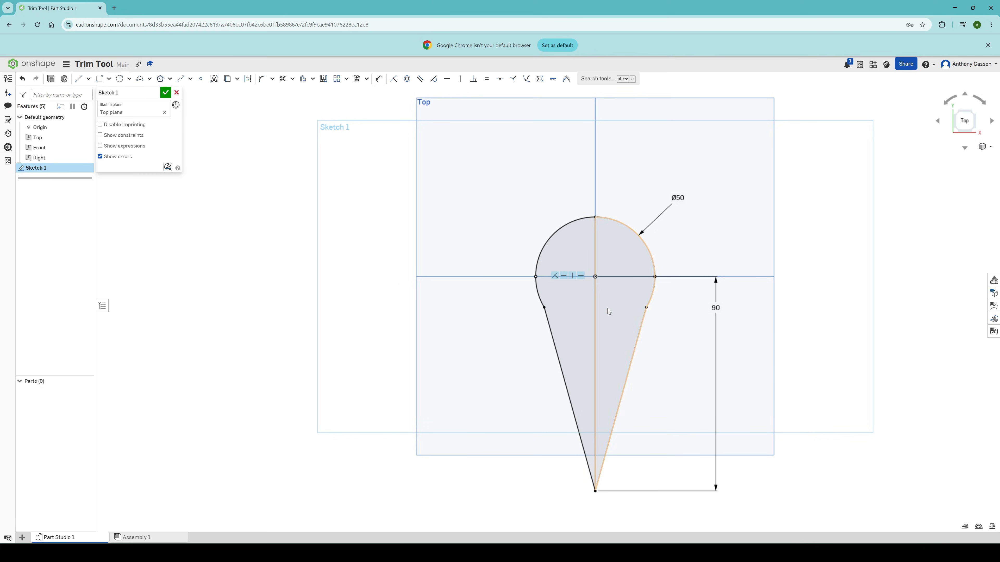
click(284, 78)
mouse_move(544, 203)
mouse_down()
mouse_move(562, 260)
mouse_move(535, 307)
mouse_move(558, 338)
mouse_move(559, 372)
mouse_move(530, 350)
mouse_move(534, 282)
mouse_up()
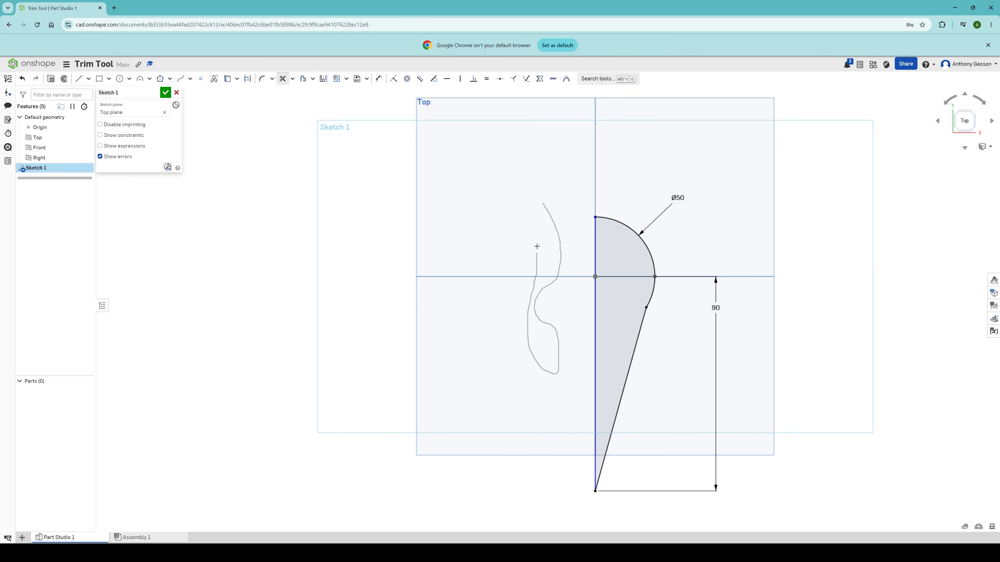
drag(537, 246, 520, 228)
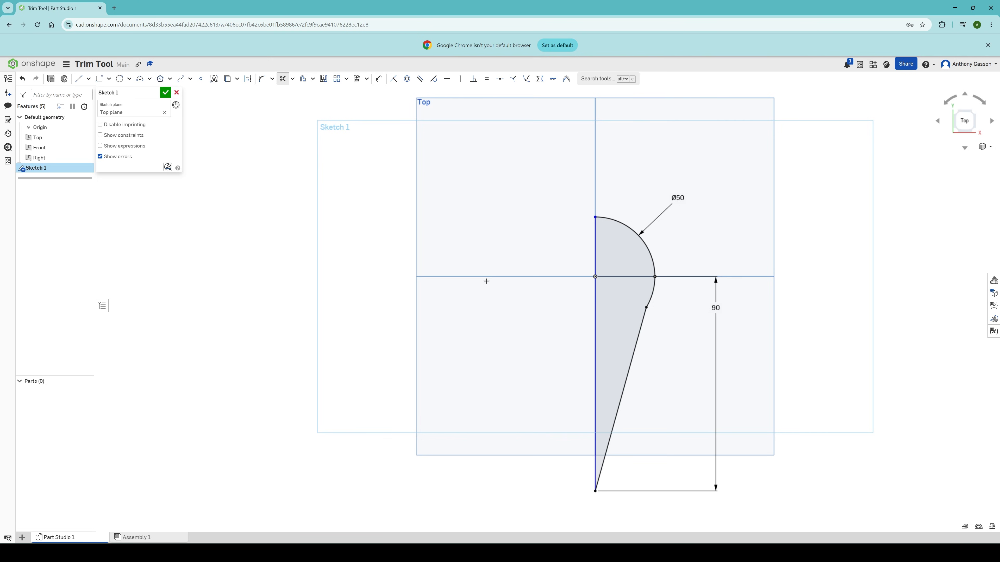
Step: Finish the sketch and revolve its half profile a full turn around the vertical centre line
key(Escape)
click(165, 93)
key(shift+w)
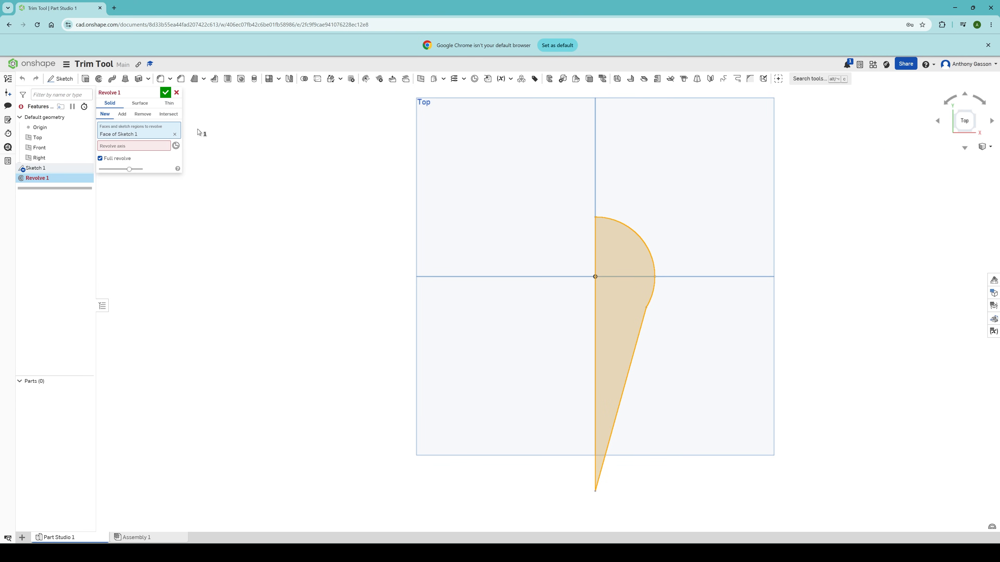
click(118, 149)
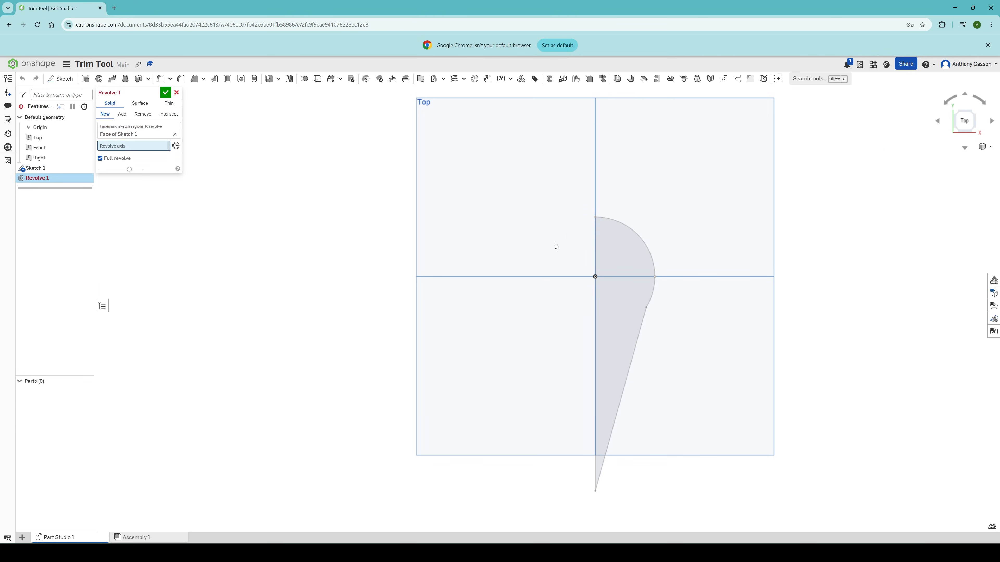
click(597, 246)
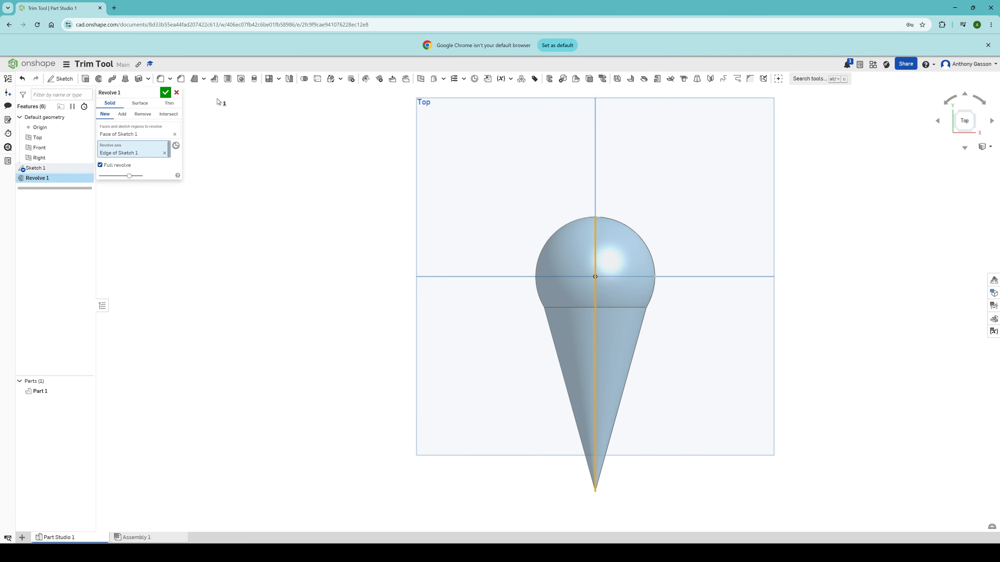
click(166, 93)
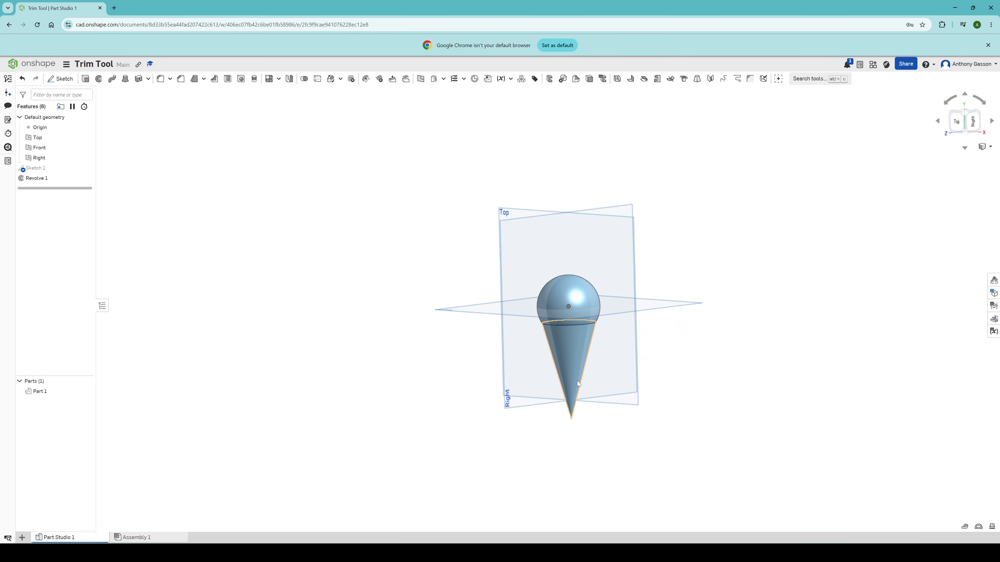
Step: Set the offset of the slotted profile chain to 2.5 mm
scroll(577, 381, up, 5)
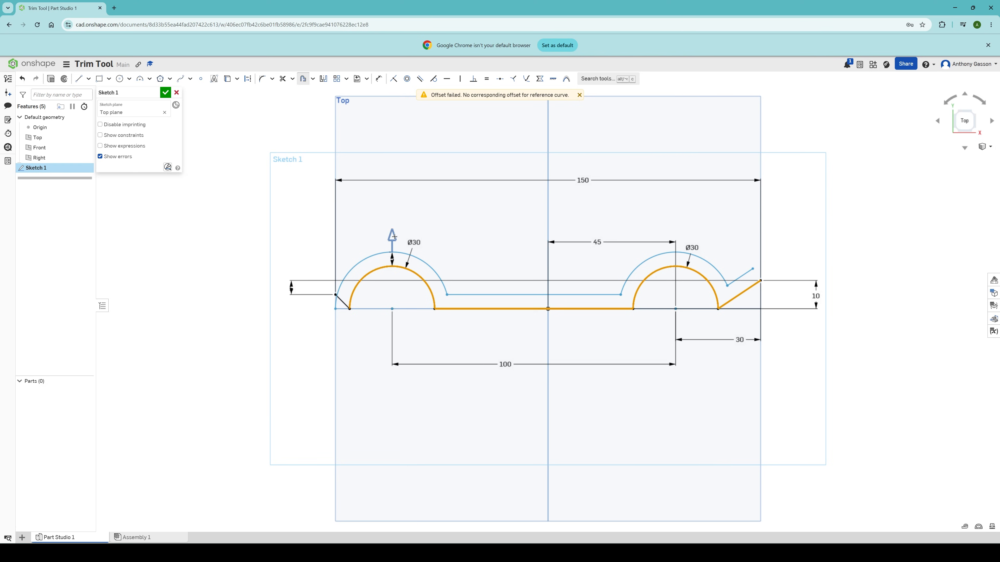
drag(393, 237, 394, 237)
double_click(391, 259)
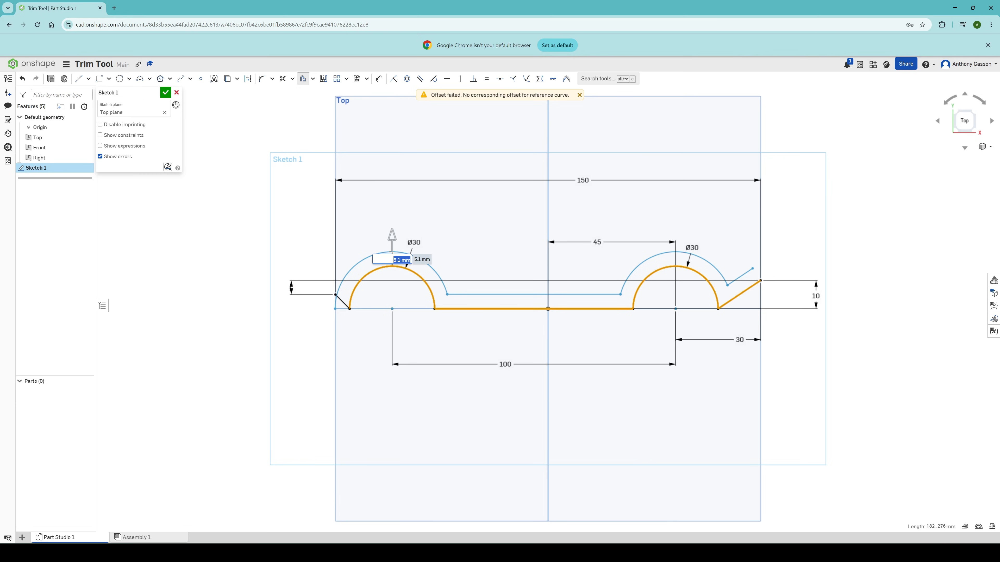
text(2.5)
click(503, 252)
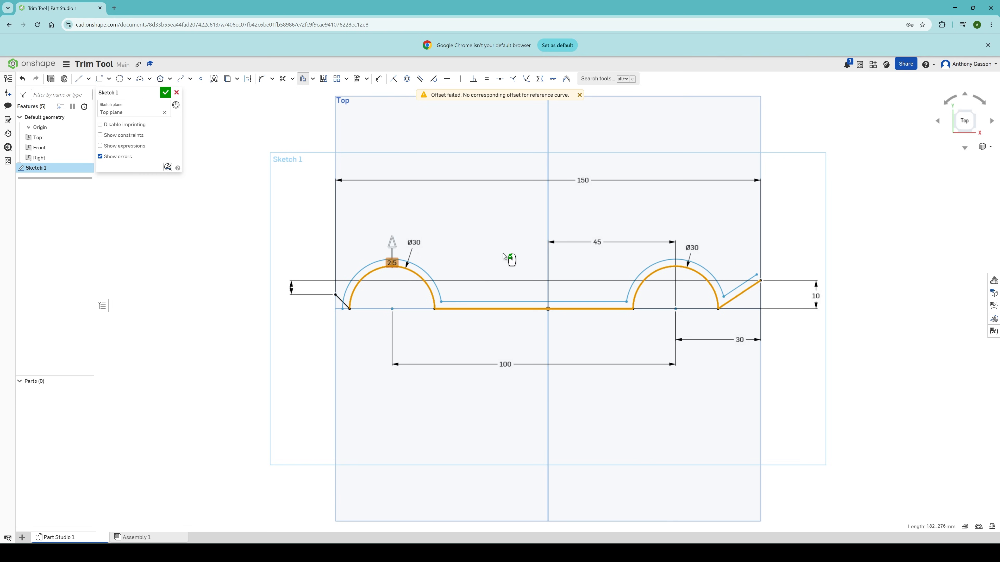
click(421, 277)
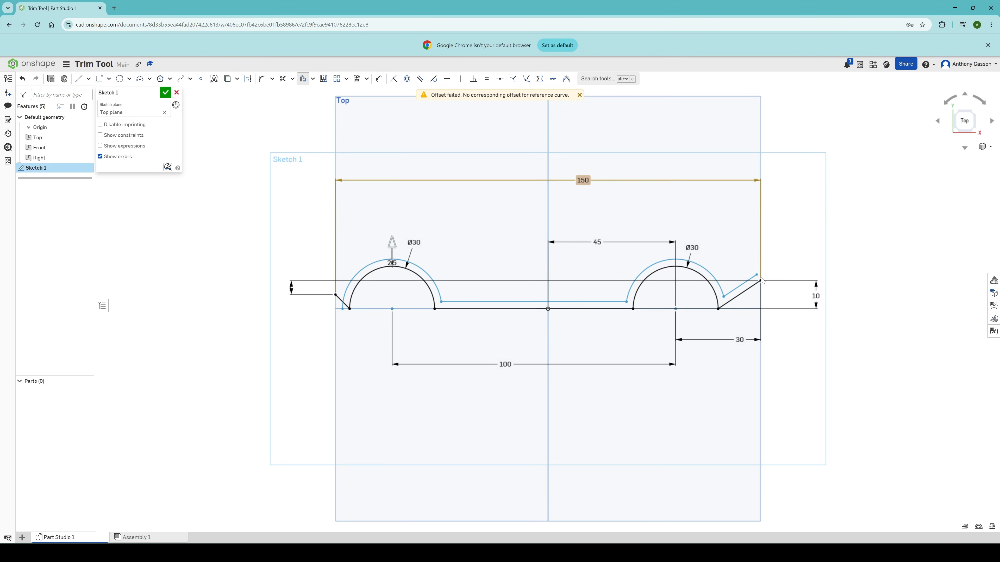
Step: Draw a line closing the gap between the offset and the original profile at the right end
click(78, 79)
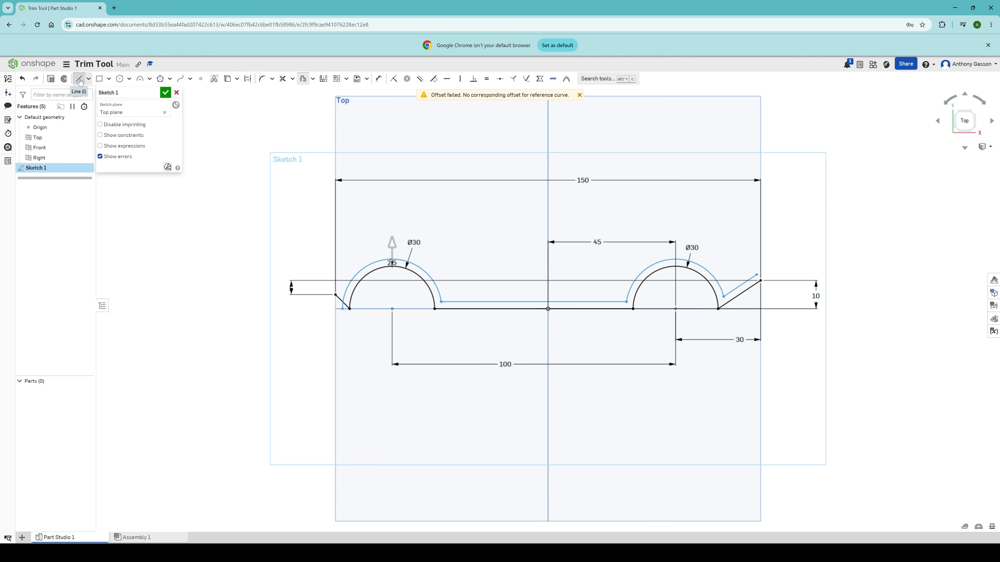
click(757, 274)
click(761, 281)
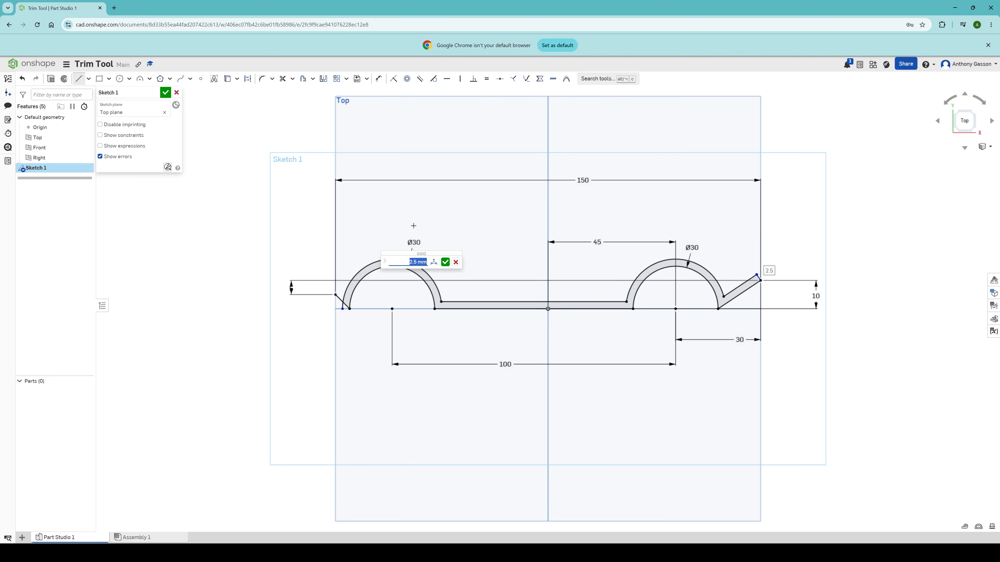
Step: Trim the overlapping line segments at the profile's left end
scroll(342, 308, up, 1)
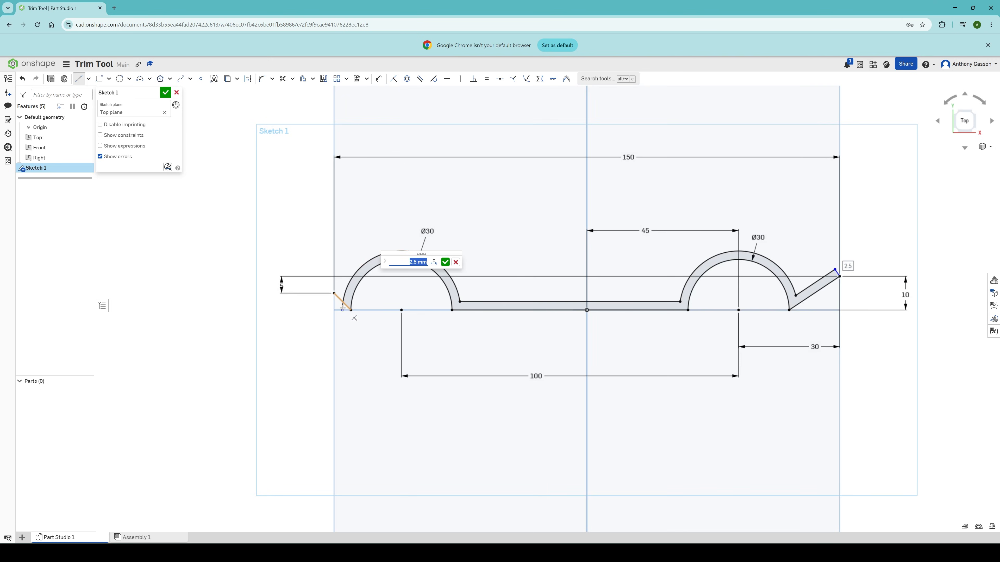
scroll(343, 308, up, 5)
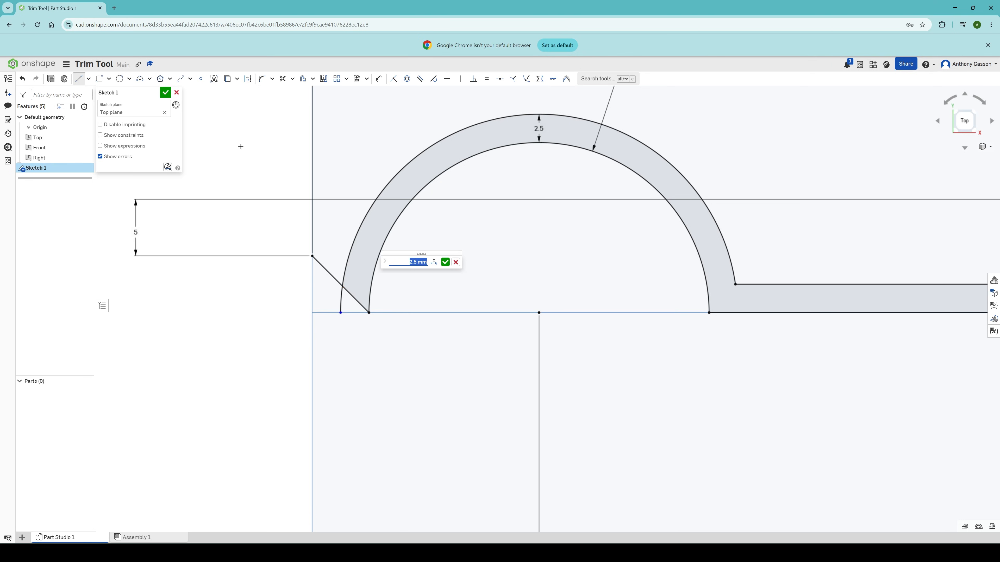
click(282, 79)
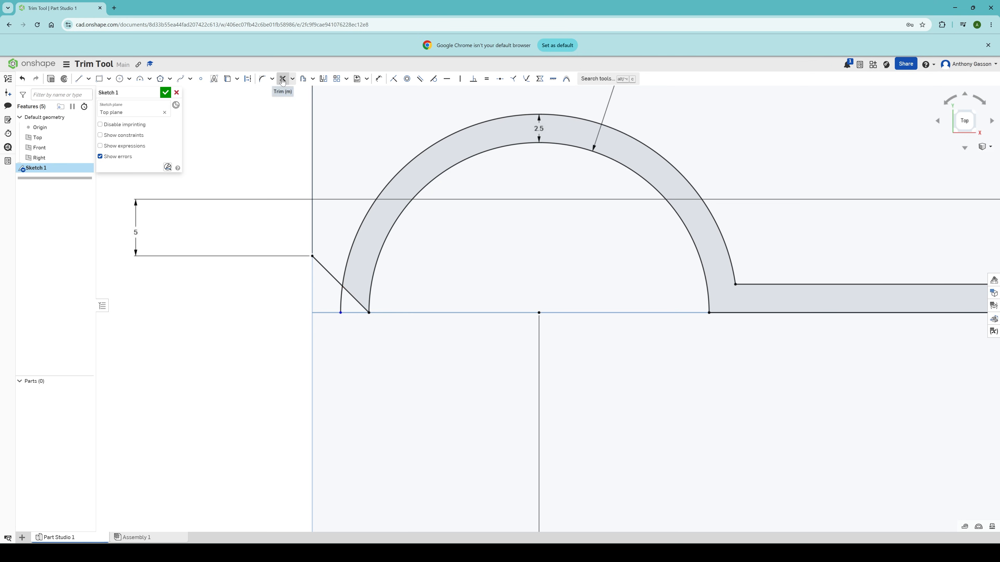
drag(328, 248, 340, 305)
drag(340, 305, 347, 305)
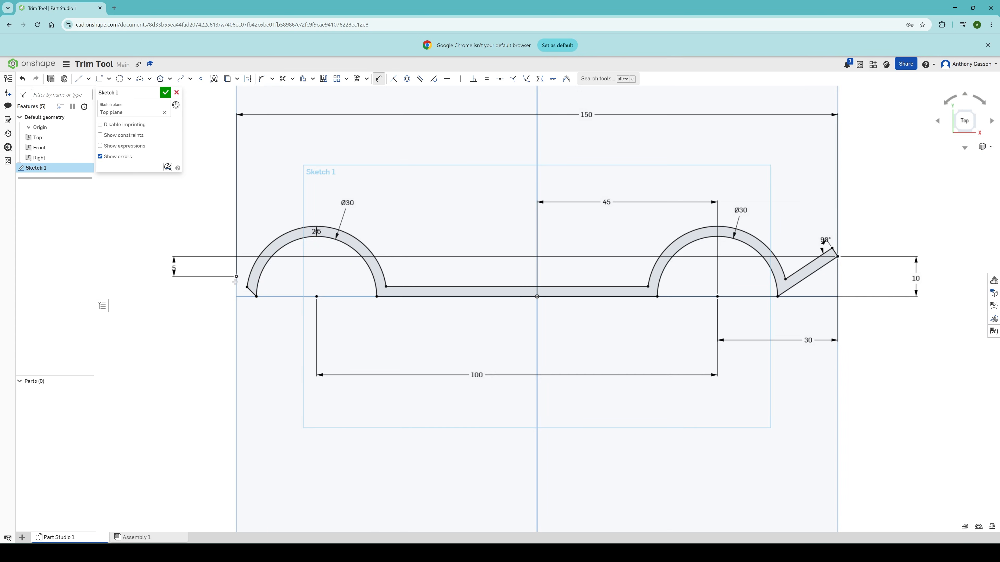